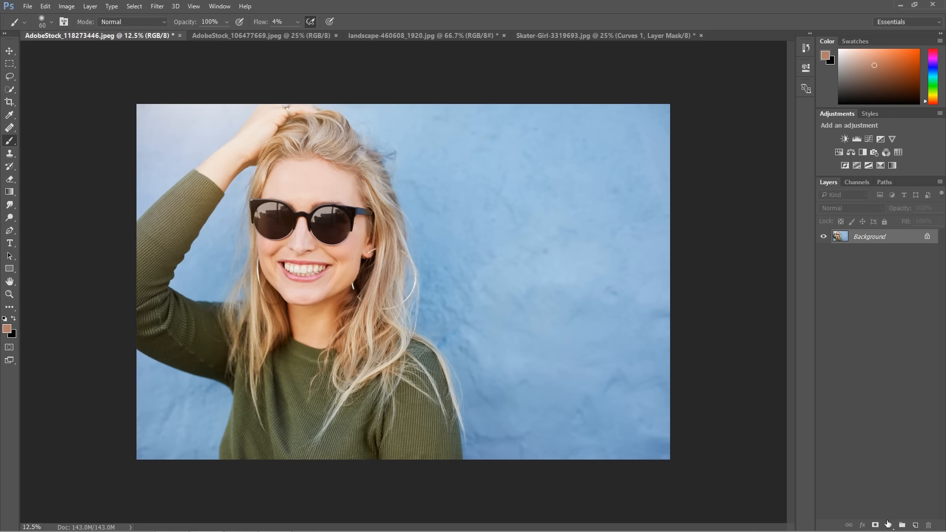
{"action": "left_click", "coordinate": [888, 525]}
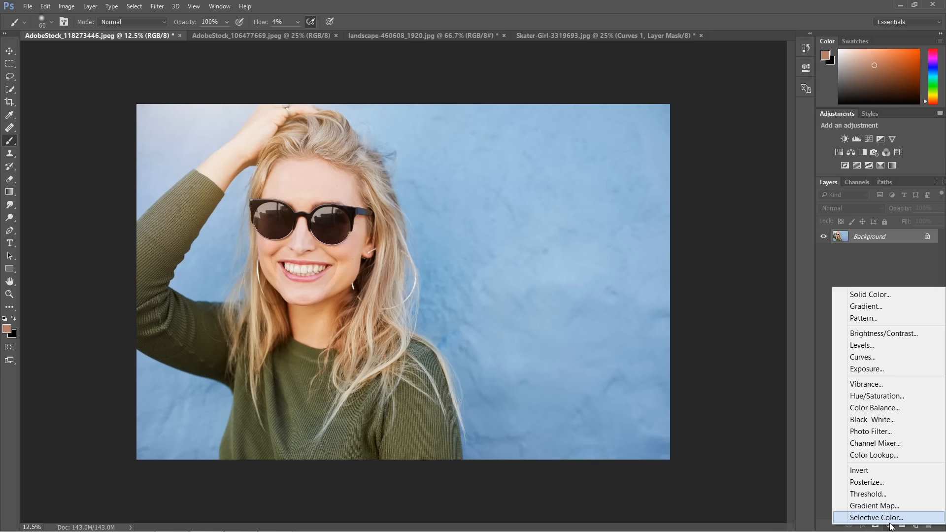
{"action": "left_click", "coordinate": [815, 445]}
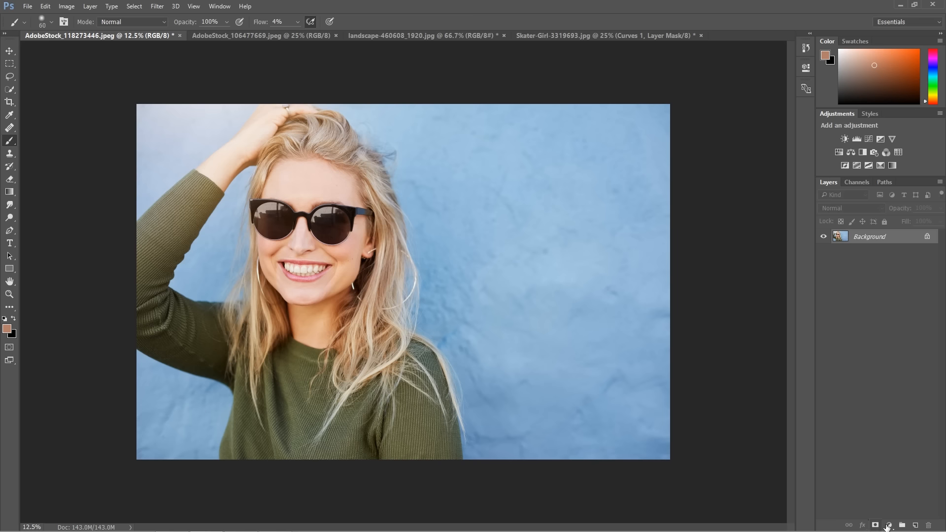
{"action": "left_click", "coordinate": [889, 525]}
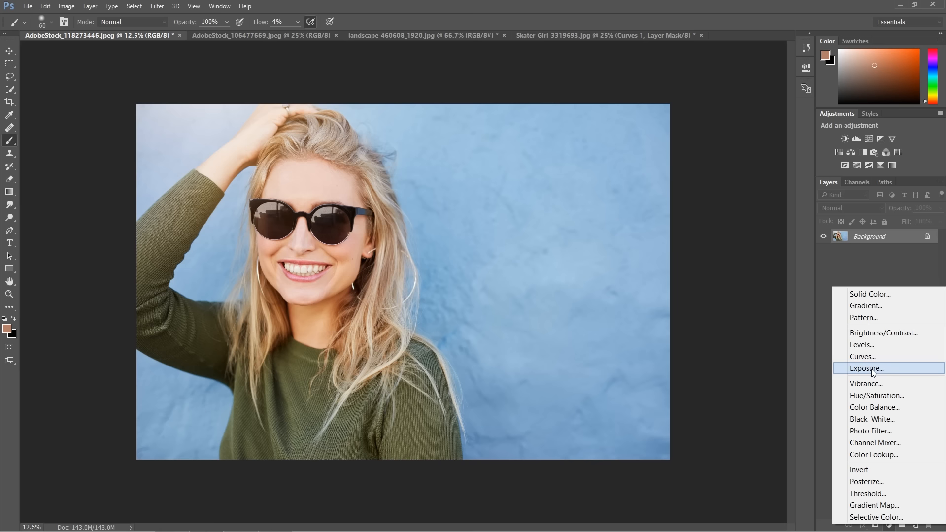
{"action": "left_click", "coordinate": [807, 282]}
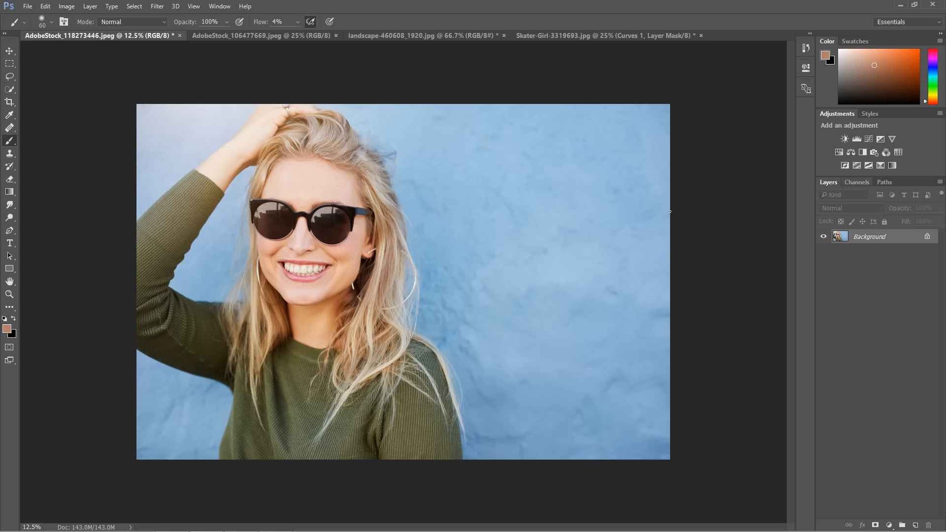
Add a Curves adjustment layer above the Background of AdobeStock_118273446.jpeg and set its curve to point editing
{"action": "left_click", "coordinate": [889, 525]}
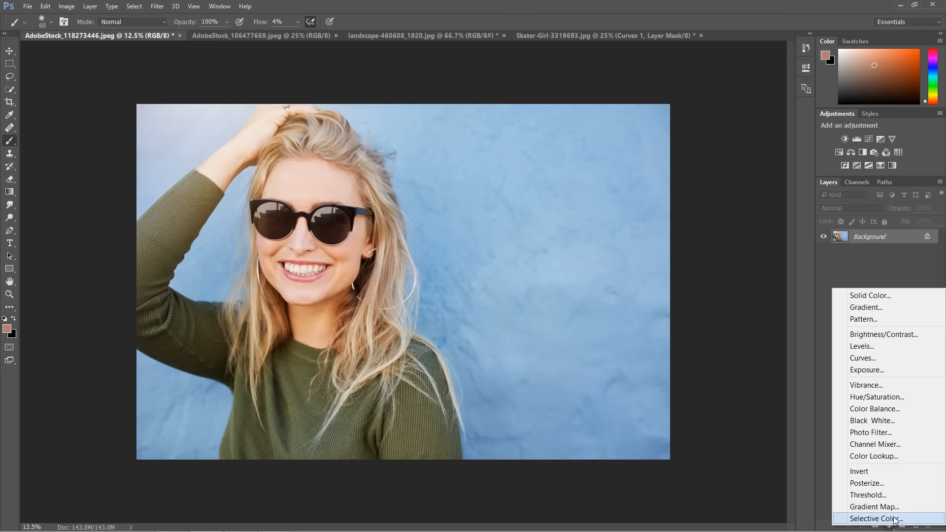
{"action": "left_click", "coordinate": [878, 358]}
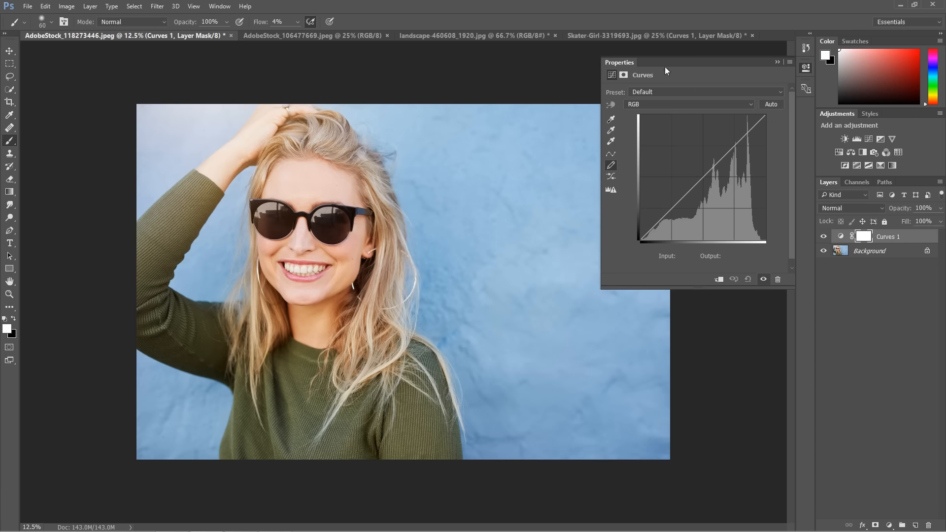
{"action": "left_click_drag", "start_coordinate": [604, 285], "coordinate": [583, 305]}
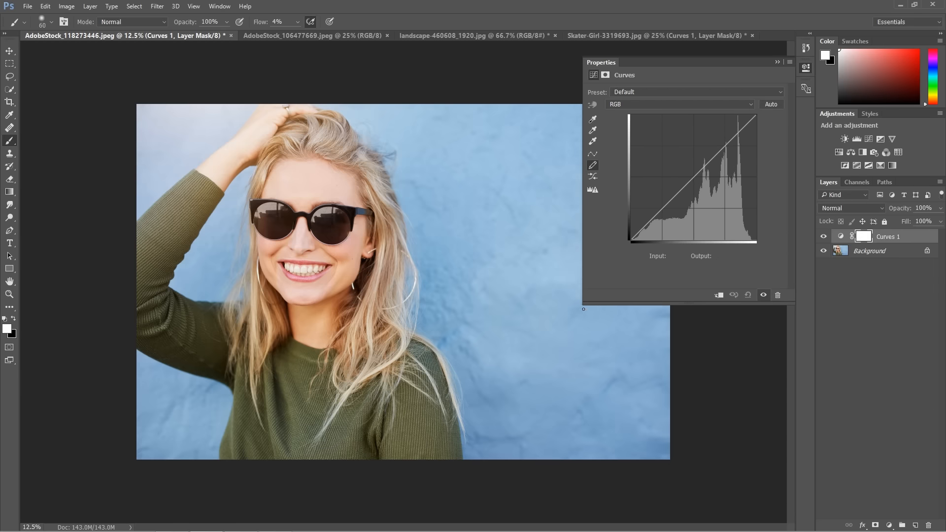
{"action": "left_click_drag", "start_coordinate": [584, 304], "coordinate": [591, 294]}
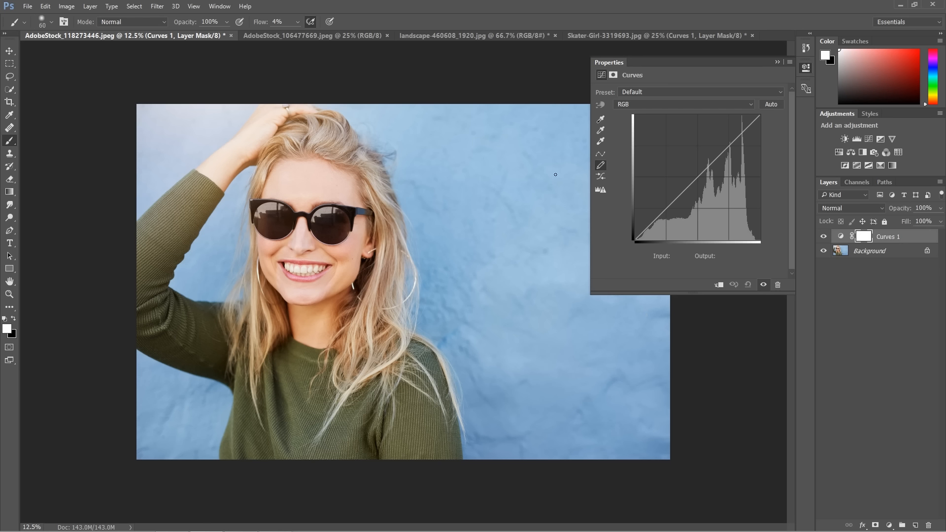
{"action": "left_click", "coordinate": [601, 154]}
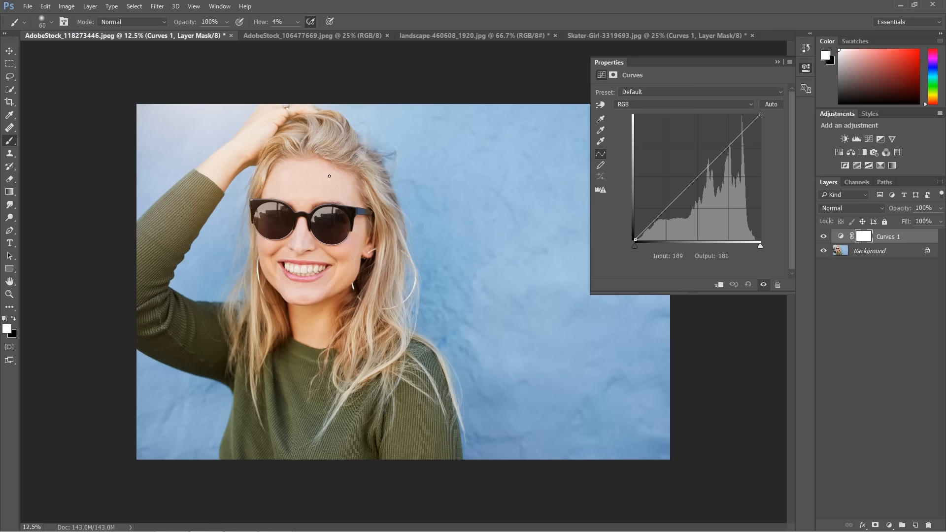
Switch to AdobeStock_106477669.jpeg and add a Curves adjustment layer above its Background
{"action": "left_click", "coordinate": [303, 36]}
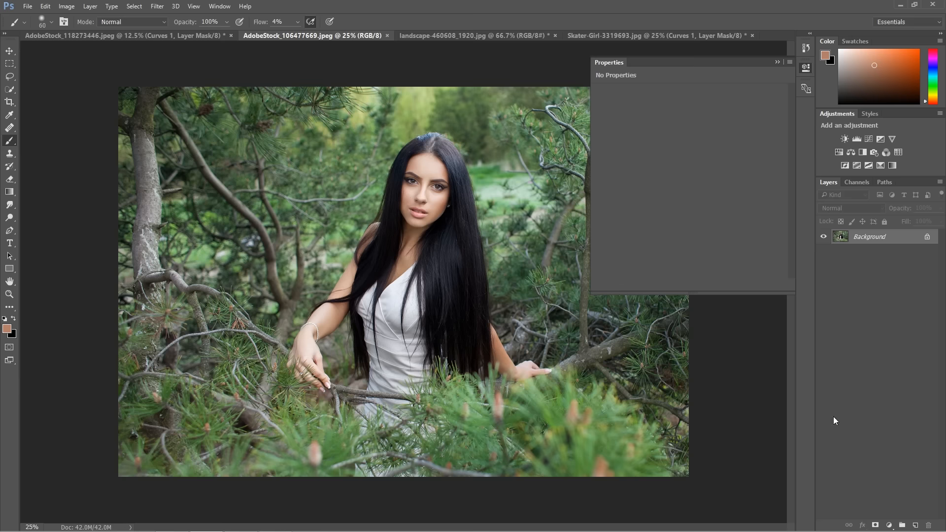
{"action": "left_click", "coordinate": [777, 62]}
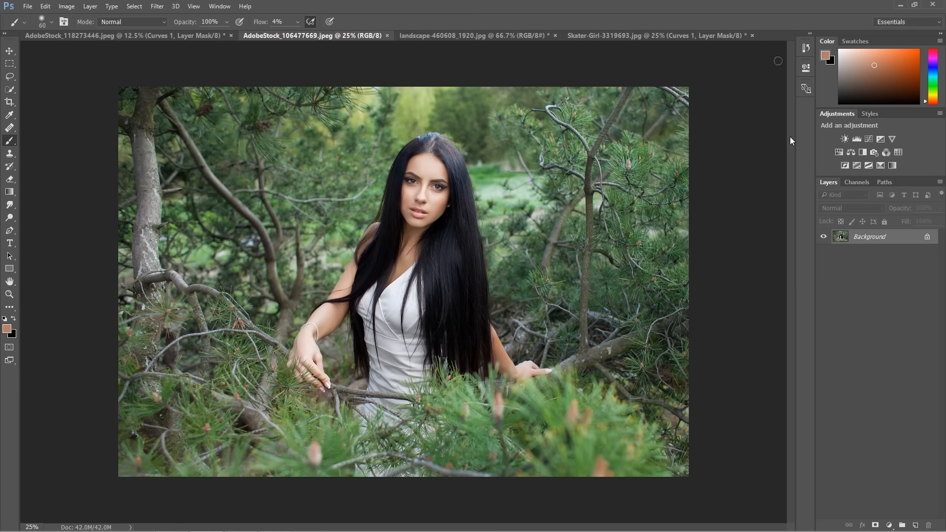
{"action": "left_click", "coordinate": [889, 525]}
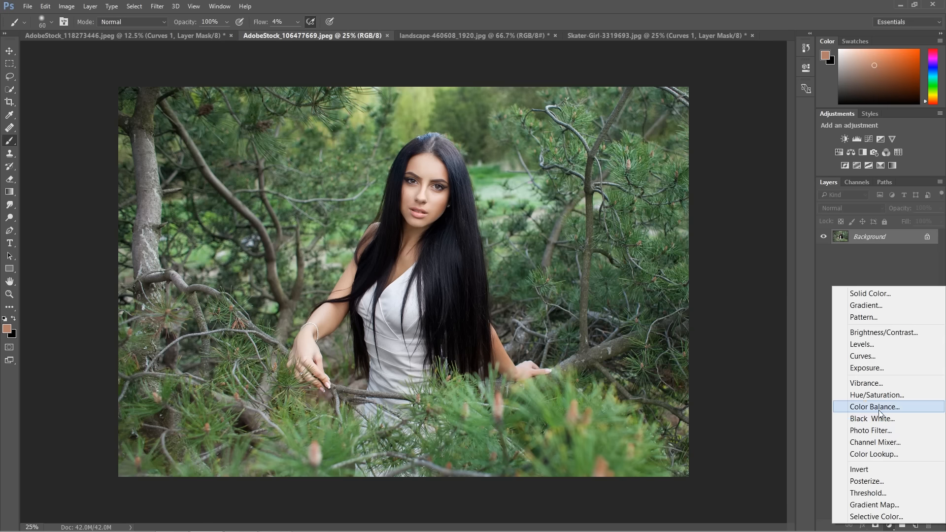
{"action": "left_click", "coordinate": [870, 355]}
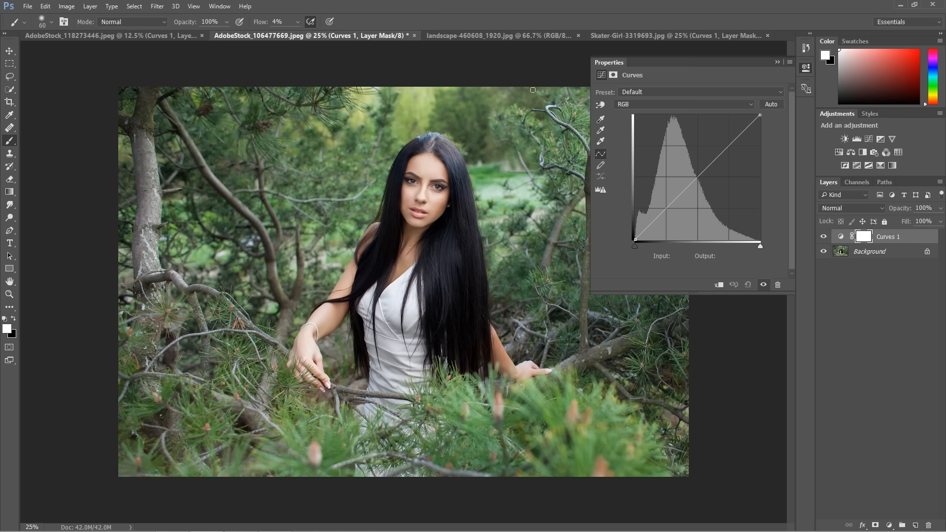
Show the Curves 1 settings in landscape-460608_1920.jpg and set the curve in Skater-Girl-3319693.jpg to point editing
{"action": "left_click", "coordinate": [518, 36]}
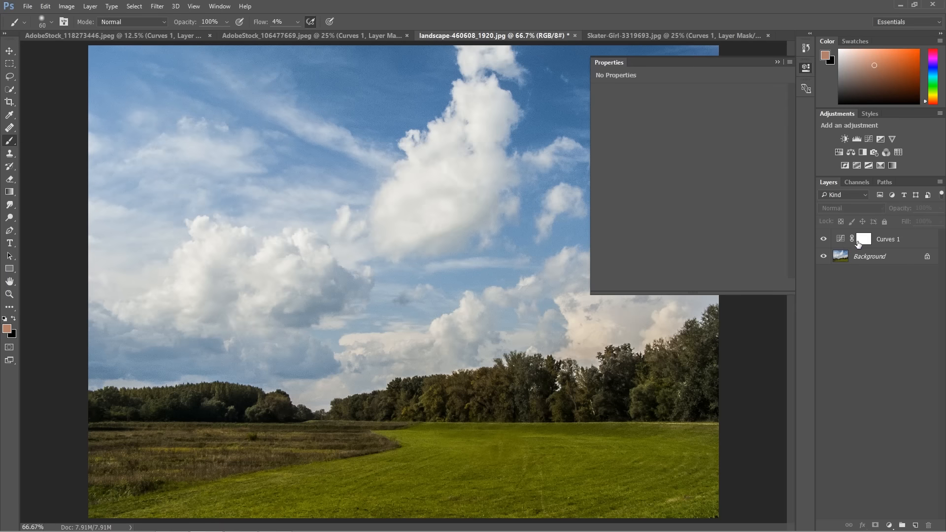
{"action": "left_click", "coordinate": [841, 239]}
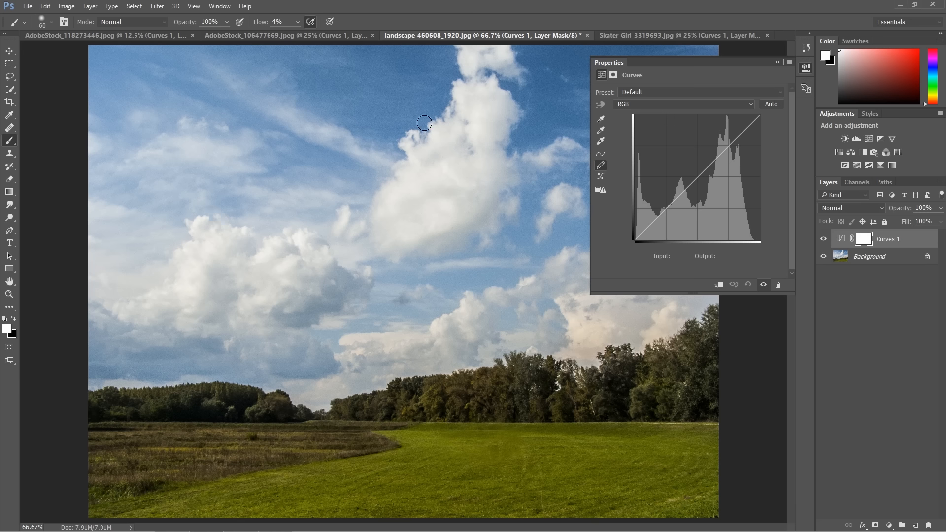
{"action": "left_click", "coordinate": [628, 33]}
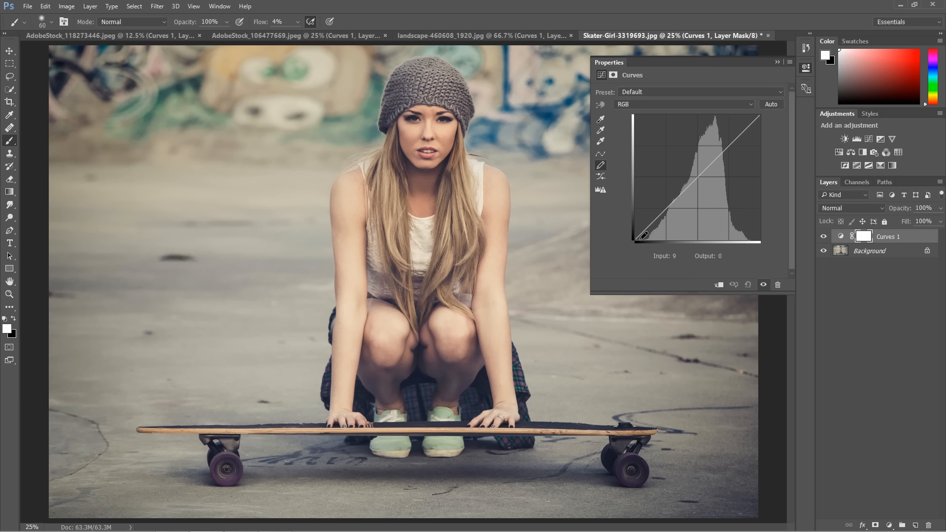
{"action": "left_click", "coordinate": [601, 155]}
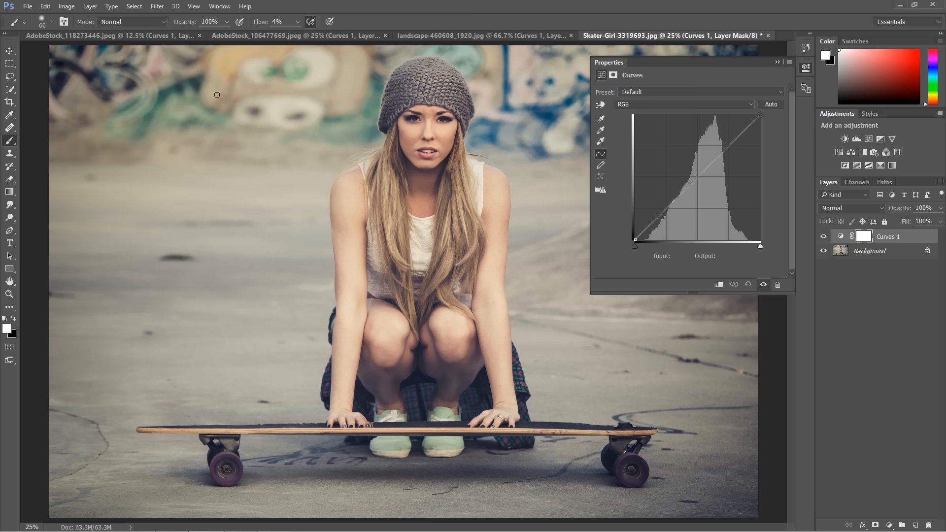
Return to AdobeStock_118273446.jpeg and try moving the RGB curve's black and white end points
{"action": "left_click", "coordinate": [124, 35]}
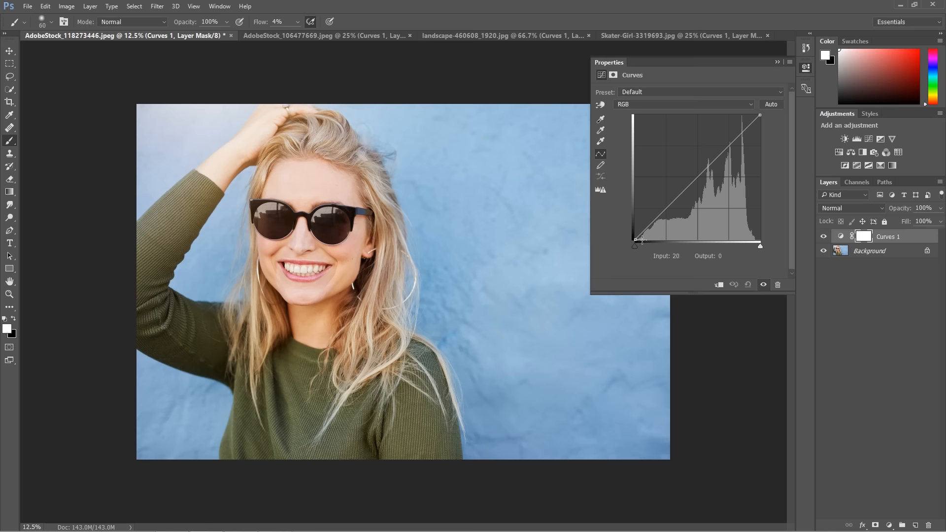
{"action": "mouse_move", "coordinate": [636, 246]}
{"action": "left_mouse_down"}
{"action": "mouse_move", "coordinate": [652, 247]}
{"action": "mouse_move", "coordinate": [634, 247]}
{"action": "mouse_move", "coordinate": [631, 222]}
{"action": "mouse_move", "coordinate": [634, 241]}
{"action": "left_mouse_up"}
{"action": "mouse_move", "coordinate": [760, 115]}
{"action": "left_mouse_down"}
{"action": "mouse_move", "coordinate": [751, 116]}
{"action": "mouse_move", "coordinate": [762, 109]}
{"action": "mouse_move", "coordinate": [761, 130]}
{"action": "mouse_move", "coordinate": [763, 109]}
{"action": "left_mouse_up"}
{"action": "mouse_move", "coordinate": [760, 247]}
{"action": "left_mouse_down"}
{"action": "mouse_move", "coordinate": [749, 246]}
{"action": "mouse_move", "coordinate": [766, 240]}
{"action": "left_mouse_up"}
Examine the Red, Green and Blue channel curves and histograms of the Curves 1 layer, finishing on Red
{"action": "left_click", "coordinate": [633, 102]}
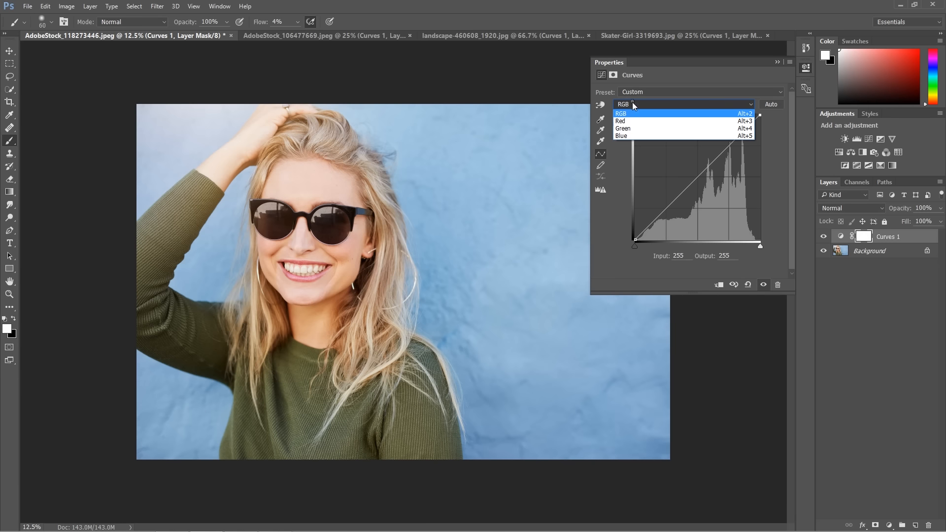
{"action": "left_click", "coordinate": [635, 120]}
{"action": "left_click", "coordinate": [636, 105]}
{"action": "left_click", "coordinate": [633, 127]}
{"action": "left_click", "coordinate": [639, 106]}
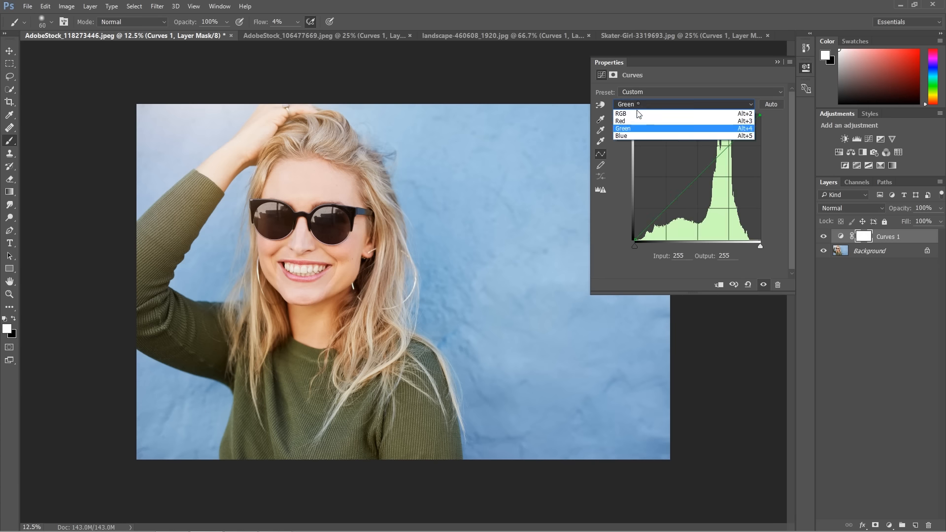
{"action": "left_click", "coordinate": [635, 134]}
{"action": "left_click", "coordinate": [639, 103]}
{"action": "left_click", "coordinate": [636, 121]}
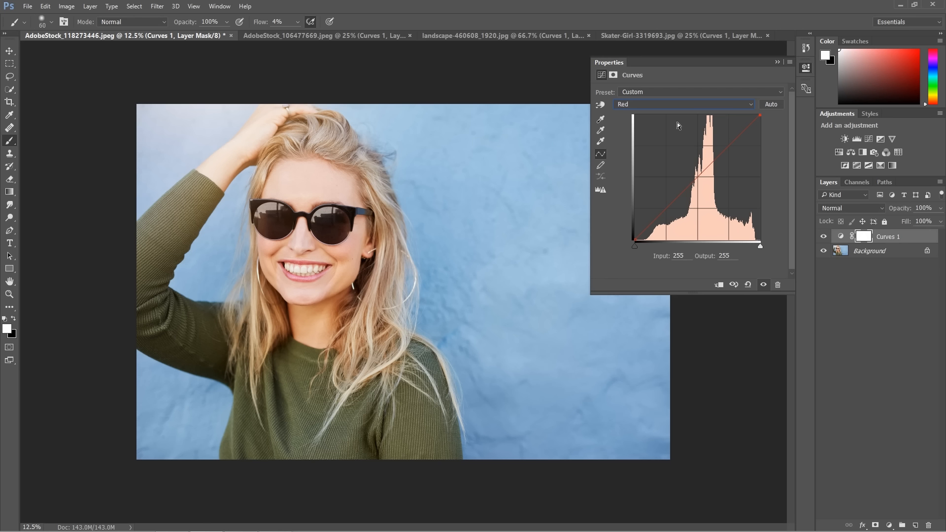
Compare the RGB, Green and Blue channel histograms of the sunglasses portrait, finishing on the composite RGB curve
{"action": "left_click", "coordinate": [652, 104]}
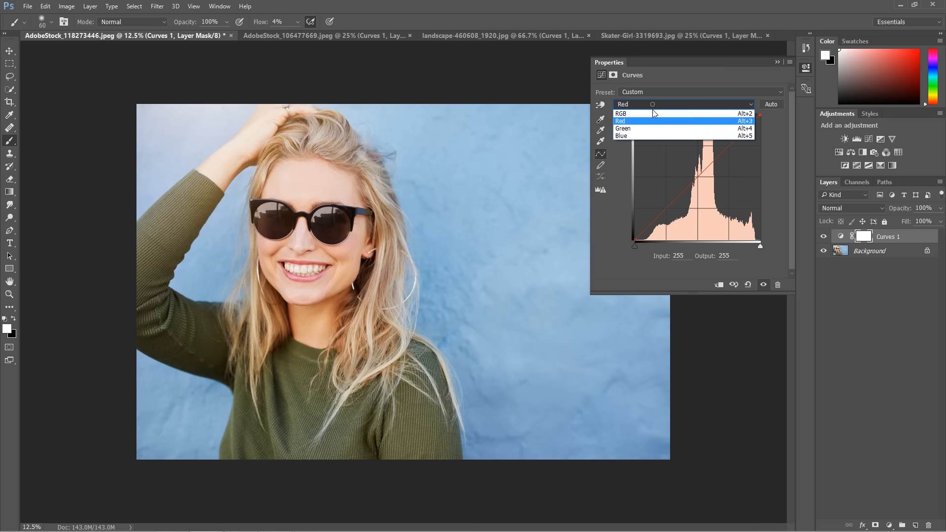
{"action": "left_click", "coordinate": [653, 113]}
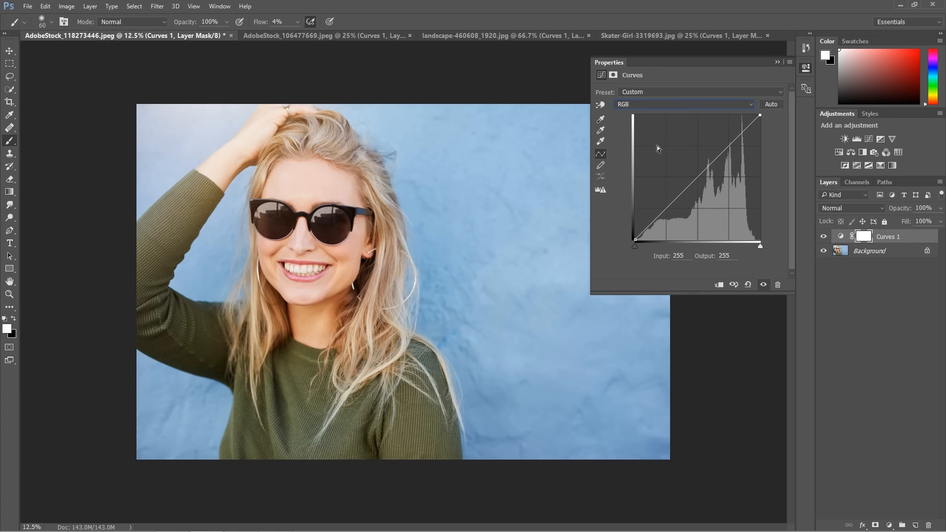
{"action": "left_click", "coordinate": [658, 104]}
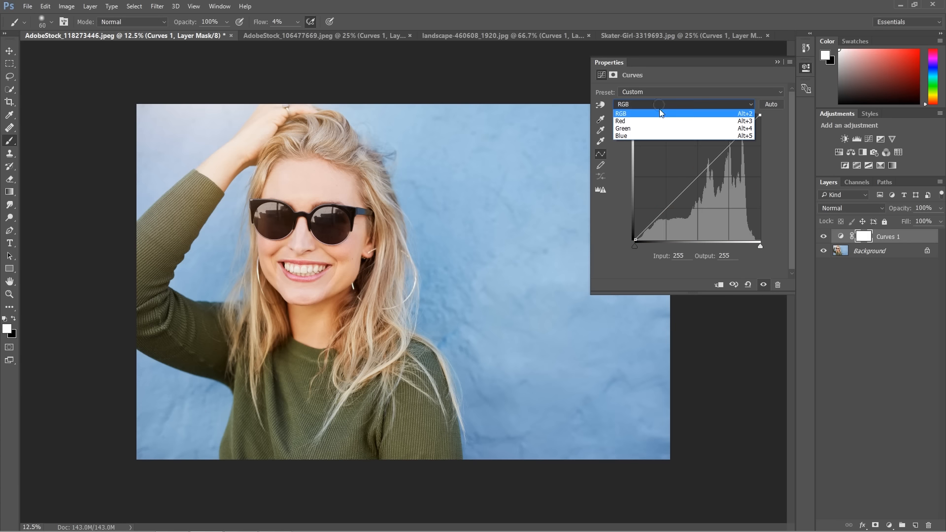
{"action": "left_click", "coordinate": [660, 129]}
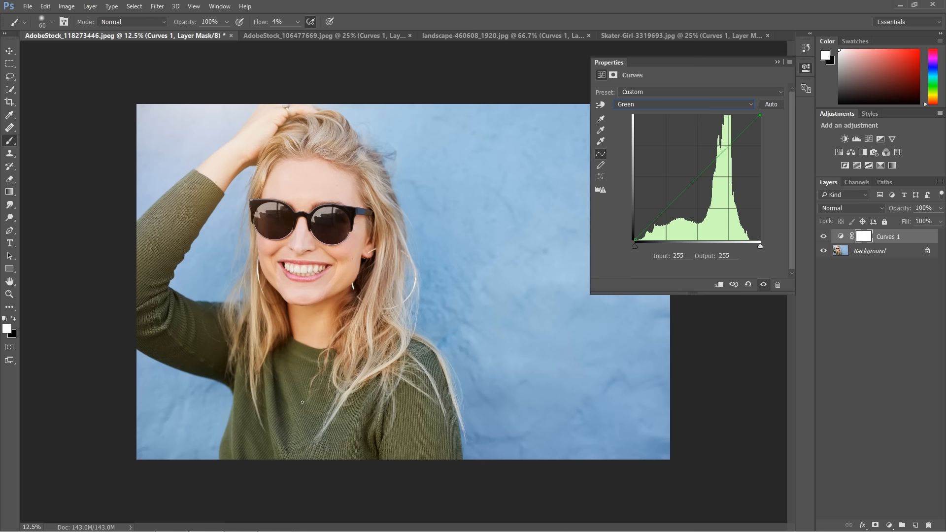
{"action": "left_click", "coordinate": [687, 104]}
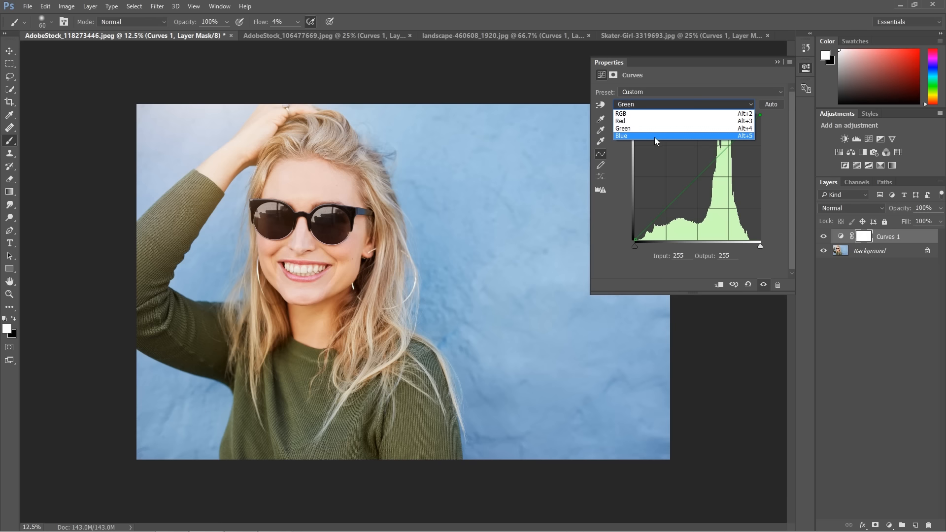
{"action": "left_click", "coordinate": [654, 137]}
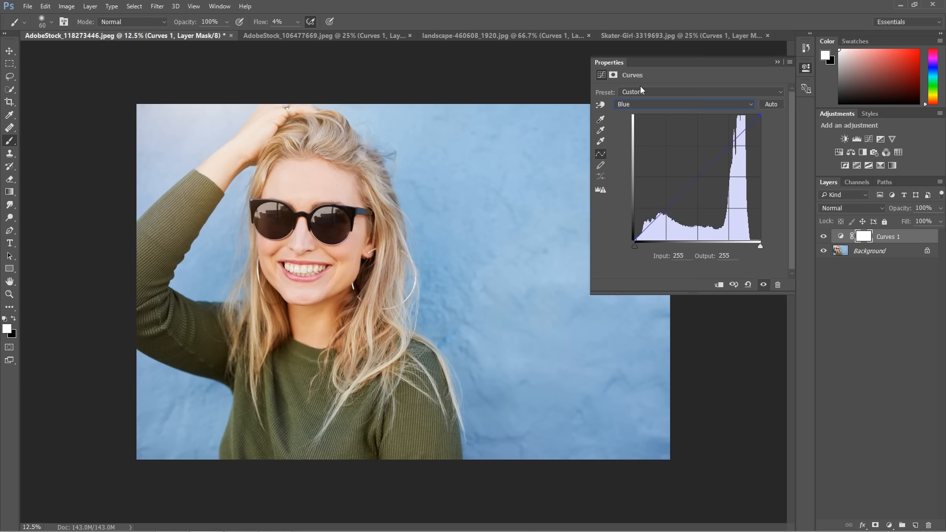
{"action": "left_click", "coordinate": [655, 106]}
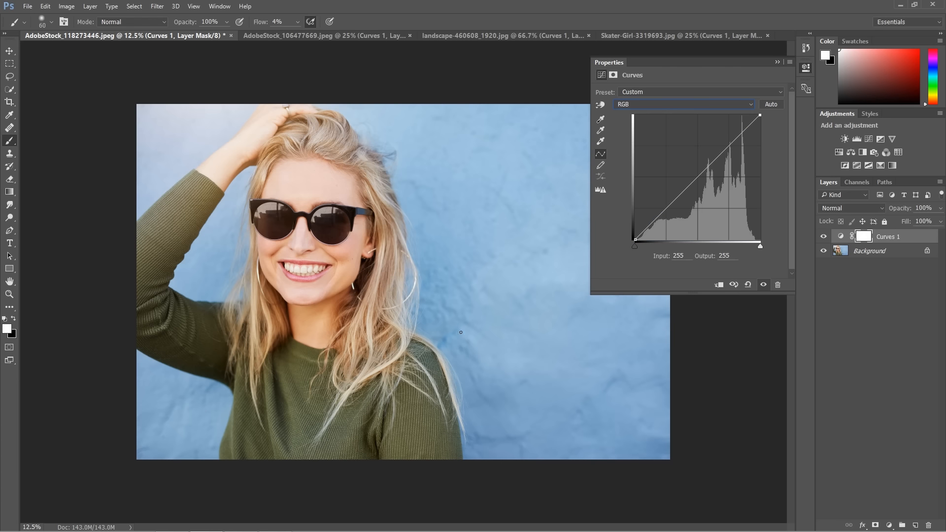
Examine the Blue channel curve of AdobeStock_106477669.jpeg and return to AdobeStock_118273446.jpeg
{"action": "left_click", "coordinate": [326, 36]}
{"action": "left_click", "coordinate": [656, 105]}
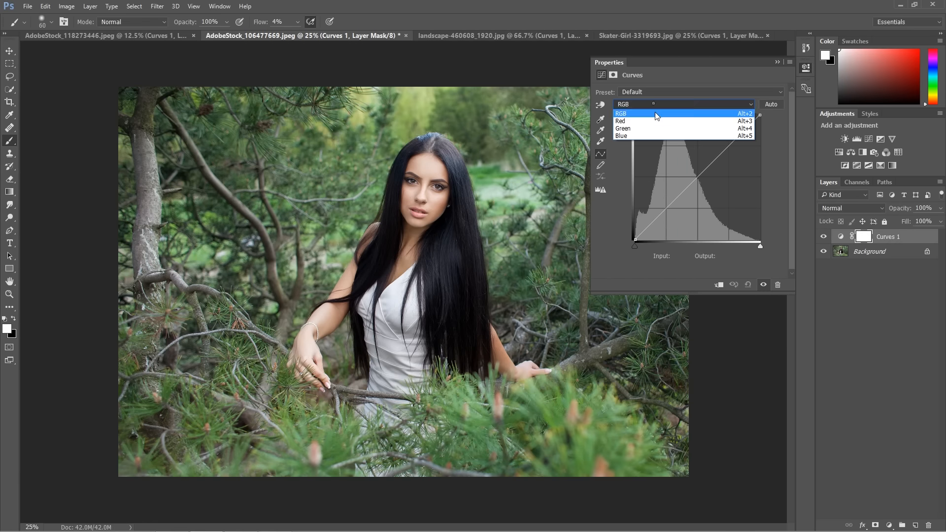
{"action": "left_click", "coordinate": [641, 135]}
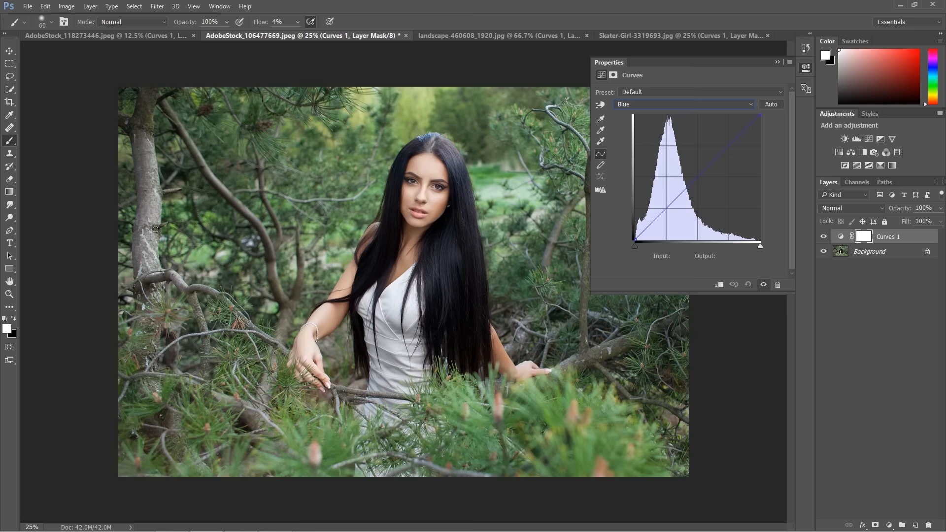
{"action": "left_click", "coordinate": [100, 36]}
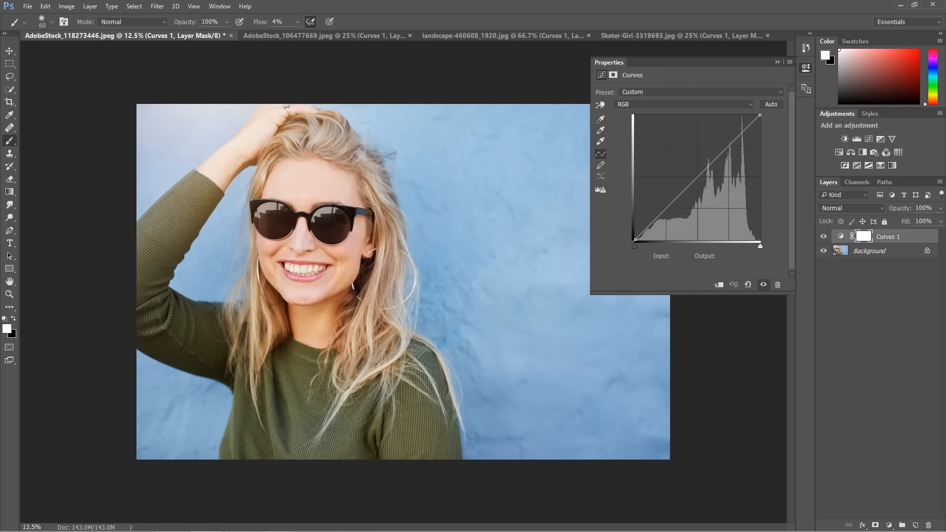